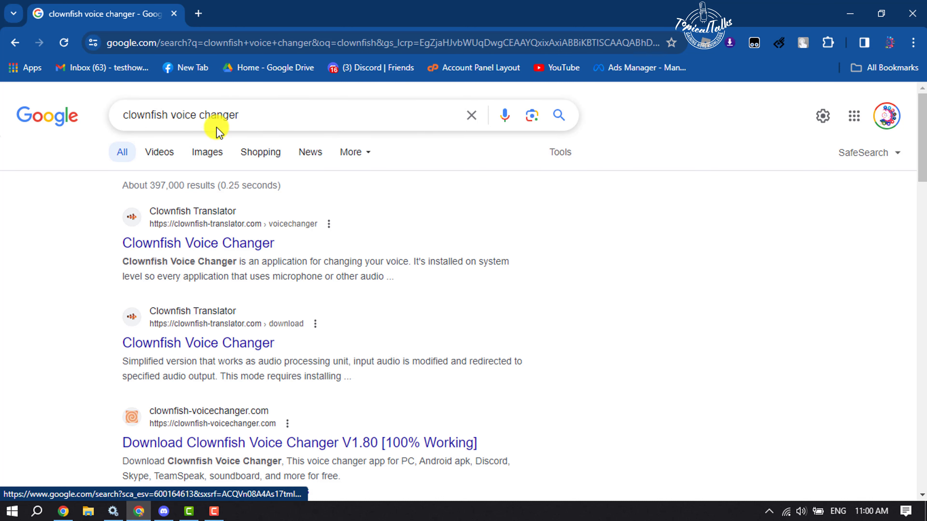
# - Open the Clownfish Voice Changer download page from the search results and download the Windows 64bit (64bit VST) installer
pyautogui.moveTo(257, 117); pyautogui.dragTo(26, 248)
pyautogui.click(26, 249)
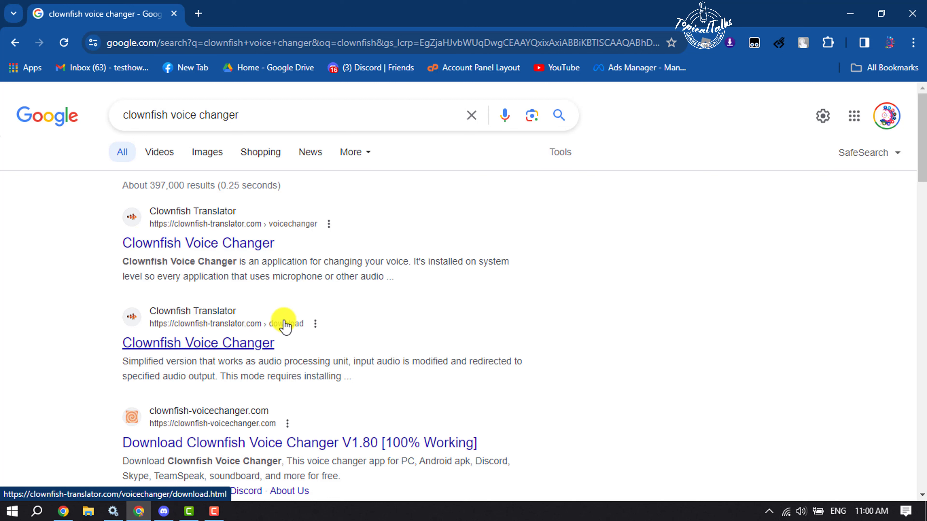
pyautogui.click(231, 345)
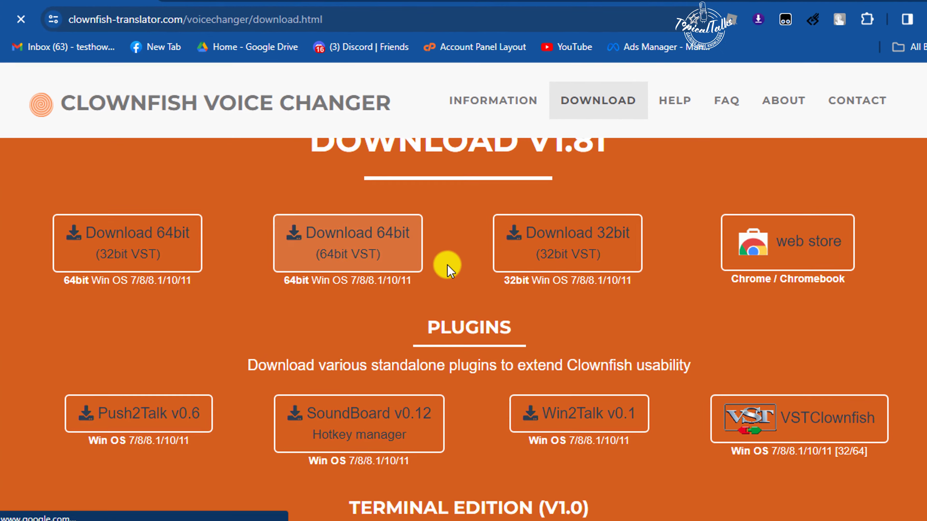
pyautogui.scroll(-4, 424, 338)
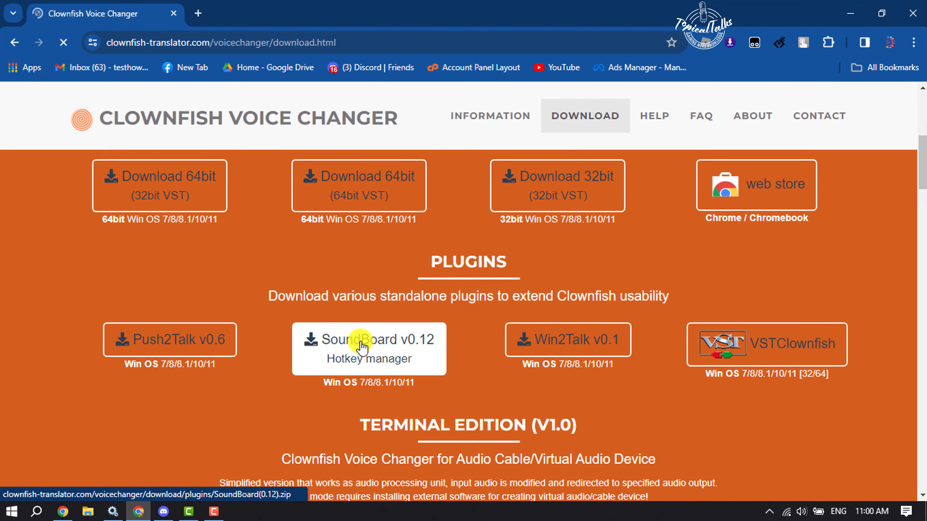
pyautogui.scroll(1, 357, 352)
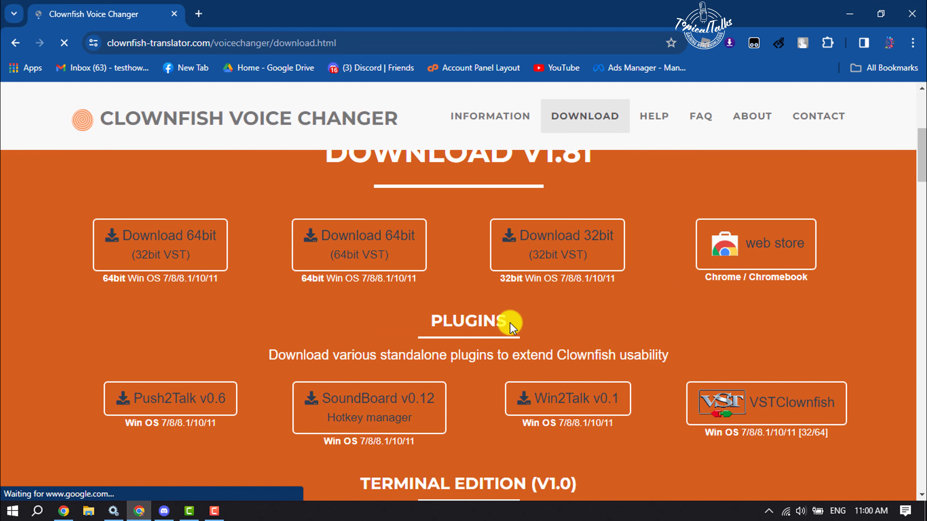
pyautogui.click(368, 255)
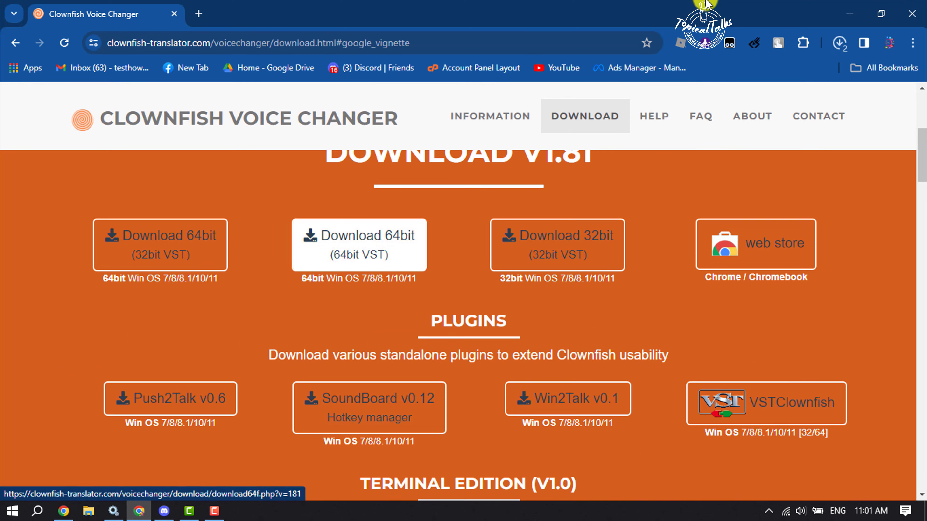
# - Cancel the duplicate download VoiceChanger64f(1.81) (1).exe and run the VoiceChanger64f(1.81).exe installer
pyautogui.click(837, 42)
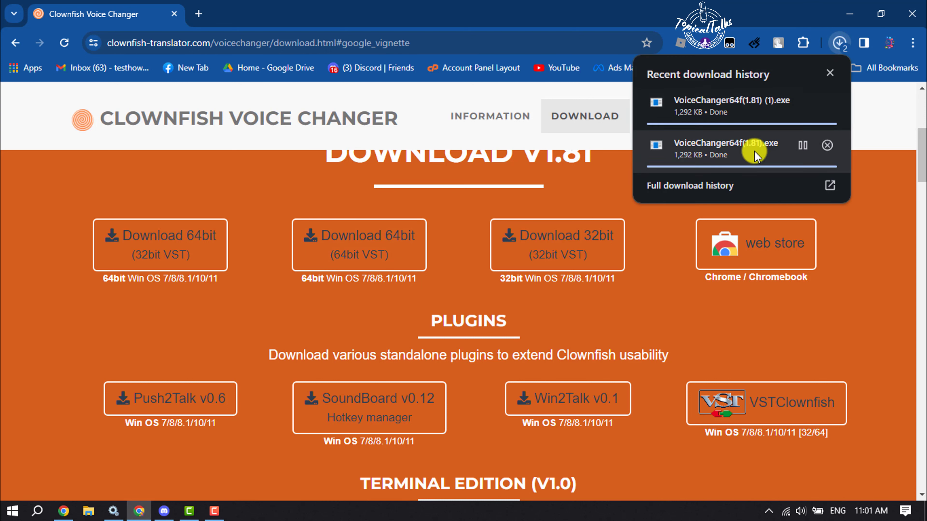
pyautogui.click(827, 102)
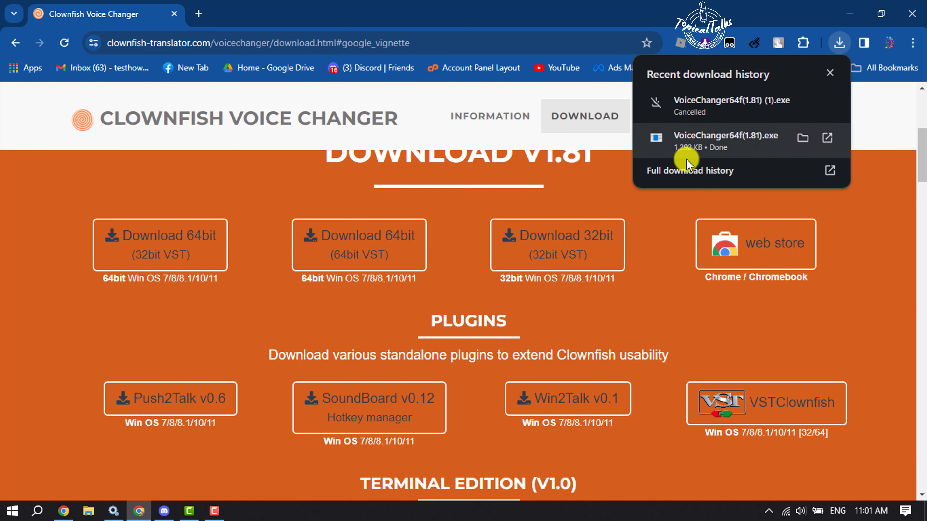
pyautogui.click(700, 135)
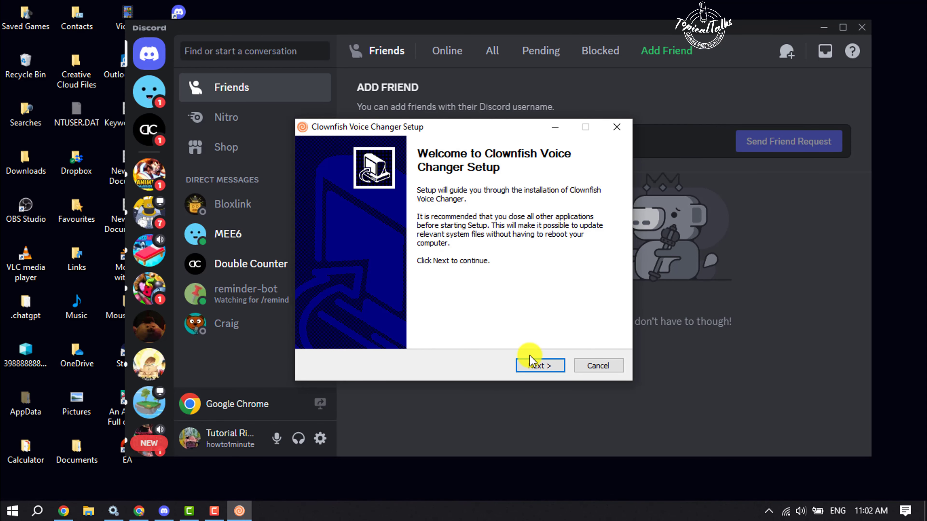
# - Install Clownfish Voice Changer with the default components into C:\Program Files (x86)\ClownfishVoiceChanger
pyautogui.click(531, 365)
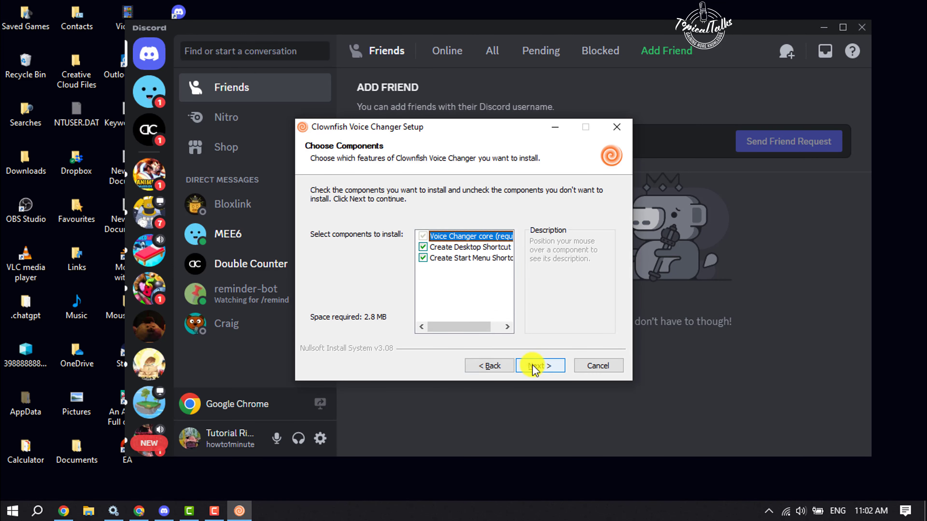
pyautogui.click(531, 366)
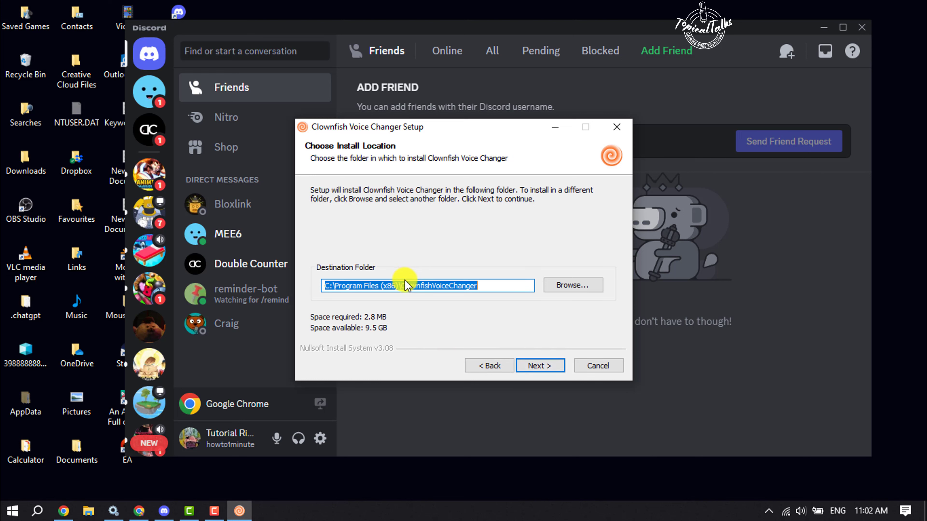
pyautogui.click(535, 366)
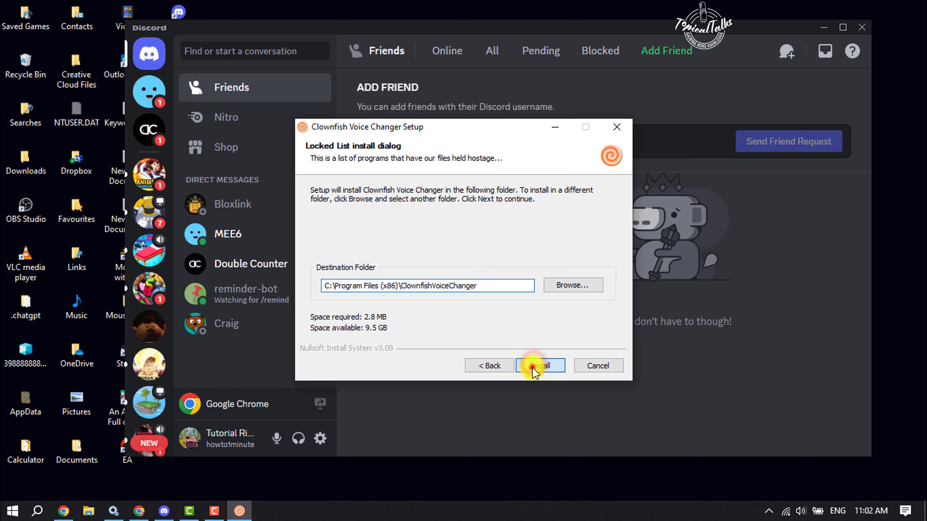
pyautogui.click(534, 366)
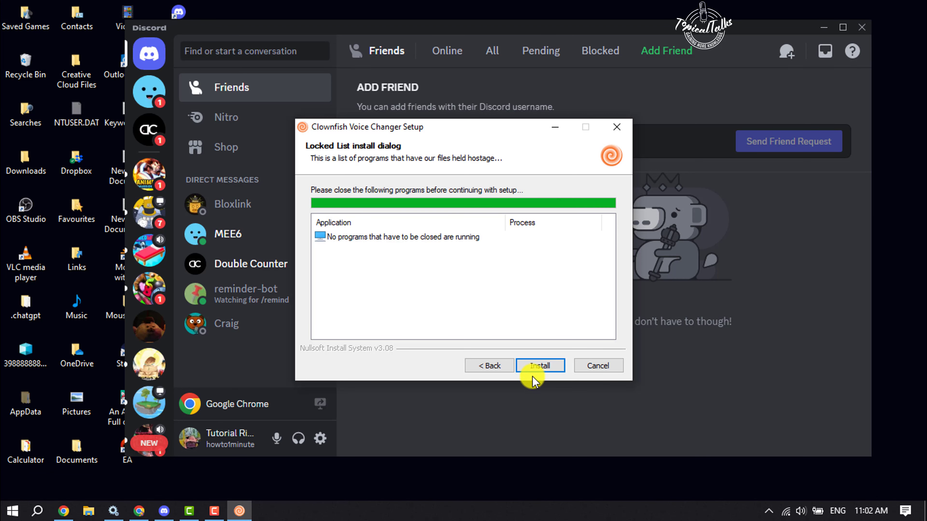
pyautogui.click(533, 369)
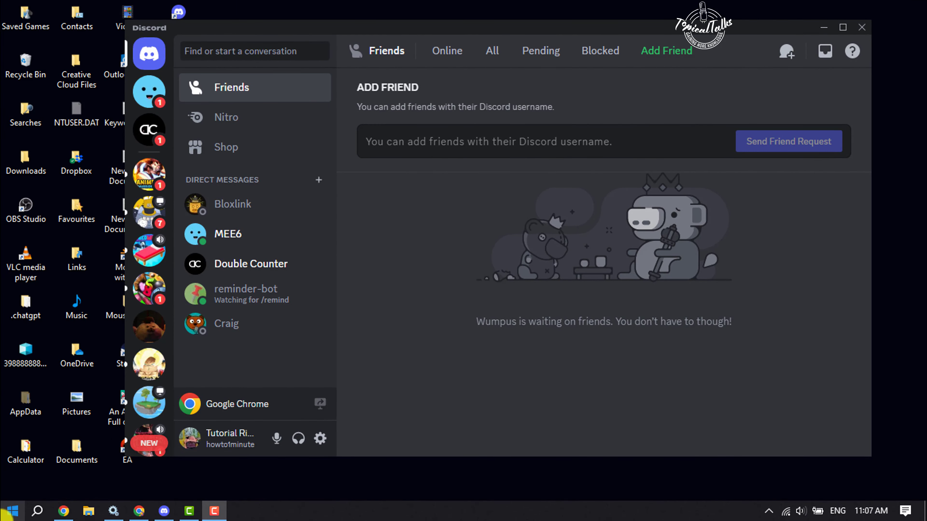
# - Launch Clownfish Voice Changer and choose Auto as the system integration mode in its setup
pyautogui.click(8, 512)
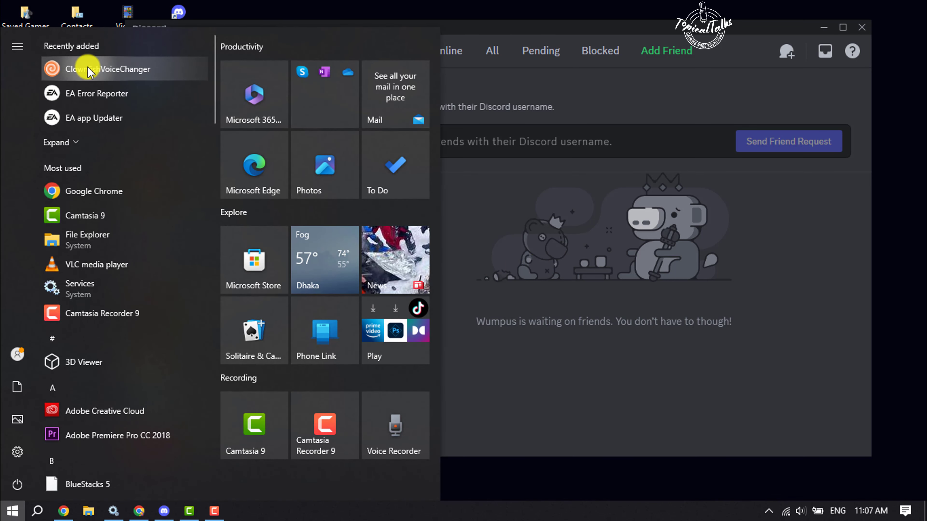
pyautogui.click(106, 71)
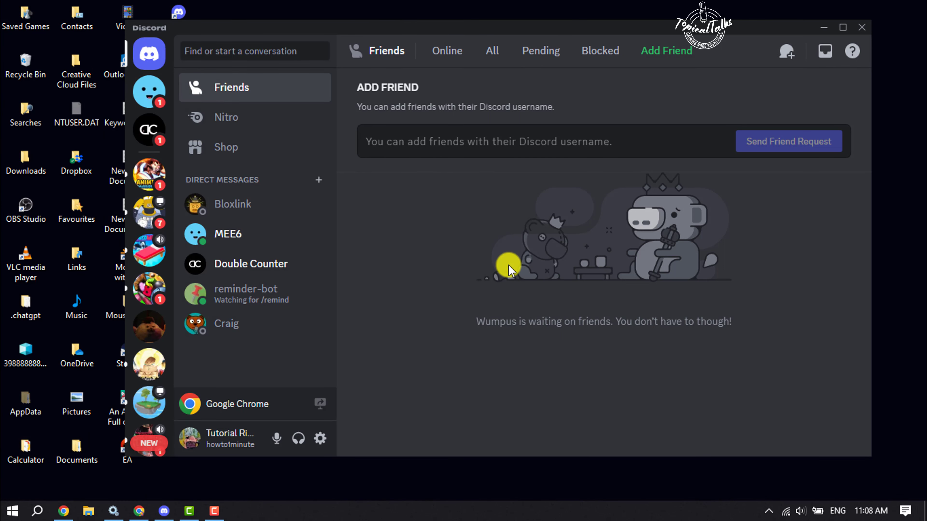
pyautogui.click(768, 513)
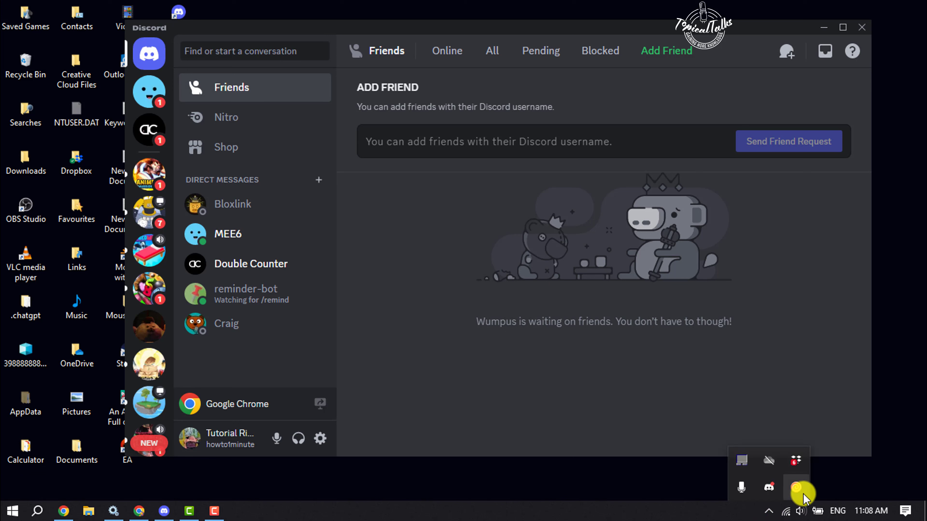
pyautogui.rightClick(797, 490)
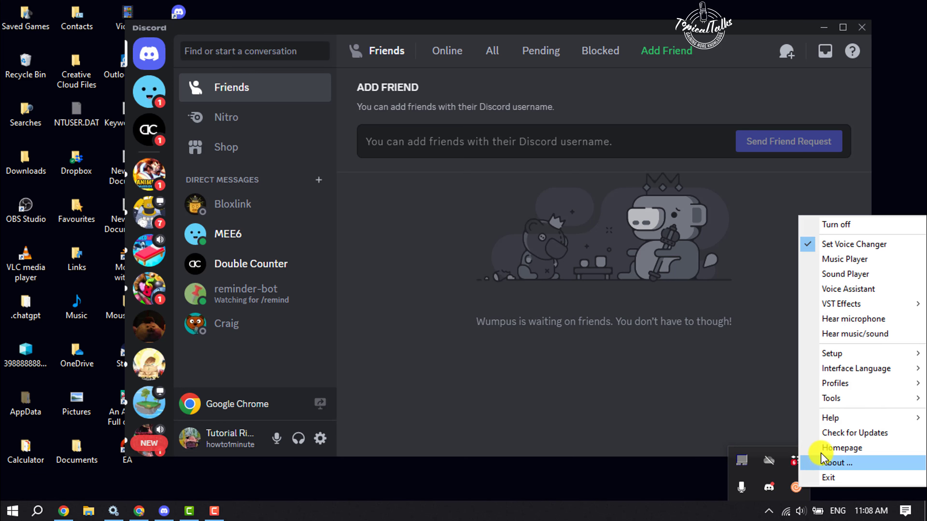
pyautogui.moveTo(835, 358)
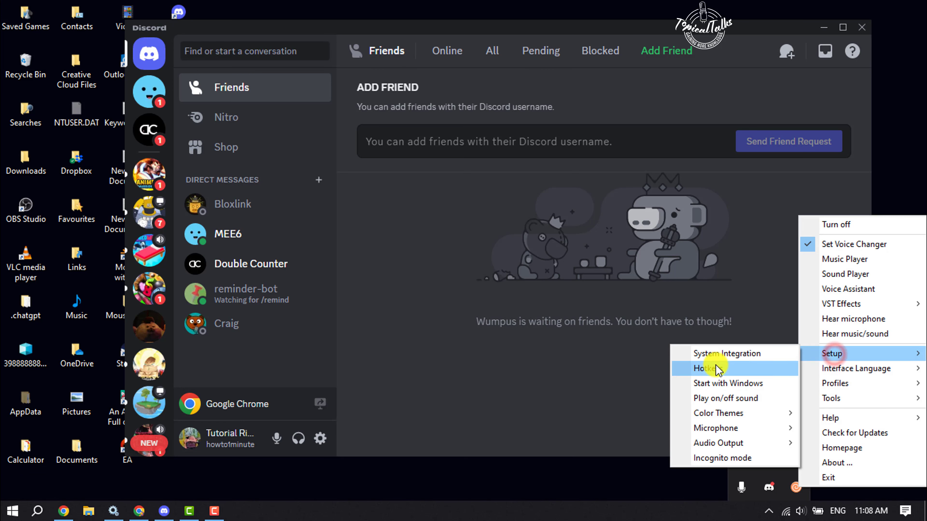
pyautogui.click(722, 354)
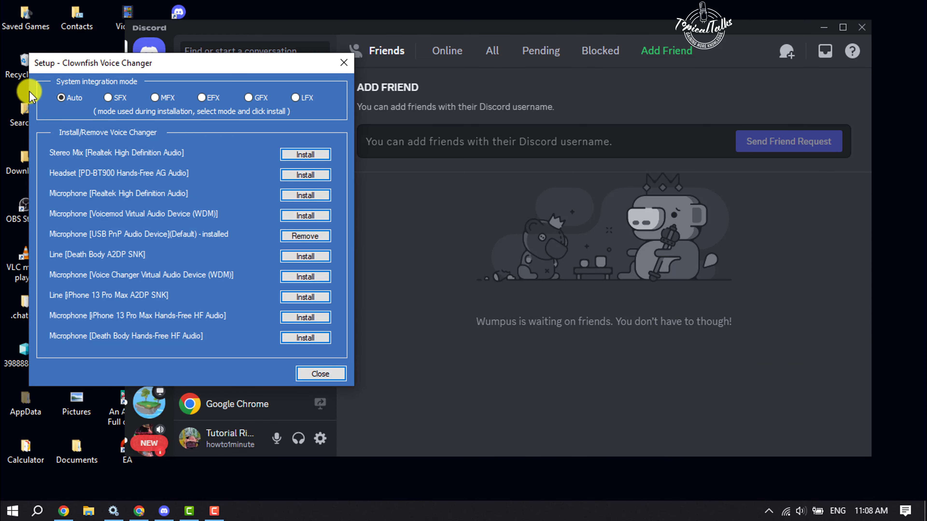
pyautogui.click(63, 98)
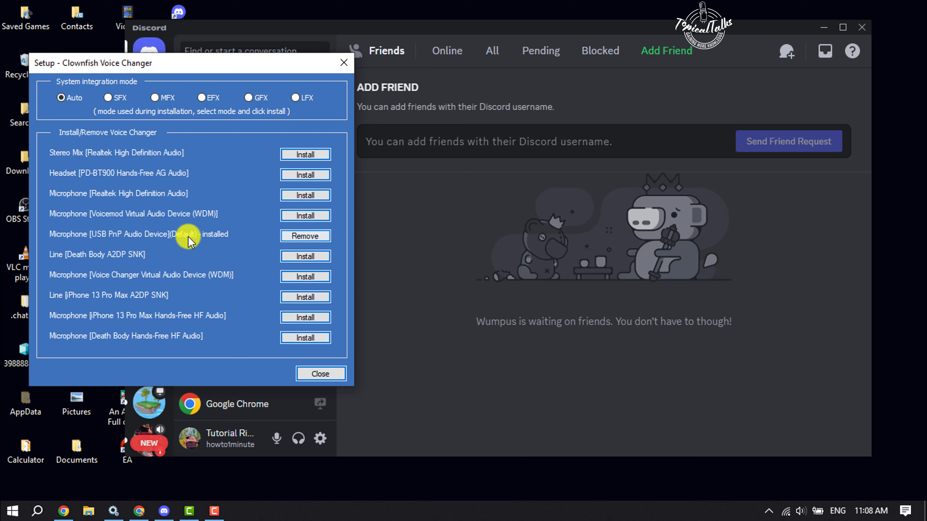
pyautogui.click(343, 62)
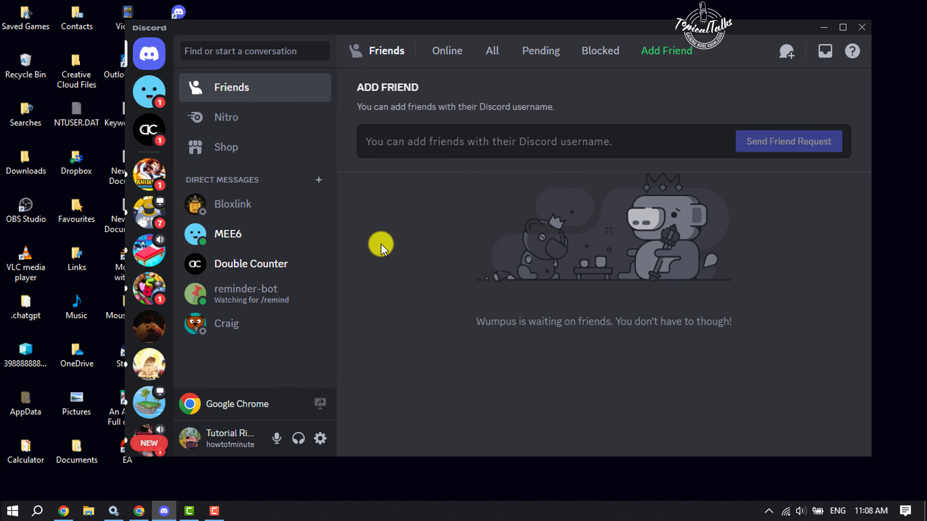
# - Switch to Discord and choose Microphone (2- USB PnP Audio Device) as the input device in the voice settings
pyautogui.click(320, 440)
pyautogui.scroll(-3, 206, 146)
pyautogui.scroll(-4, 203, 144)
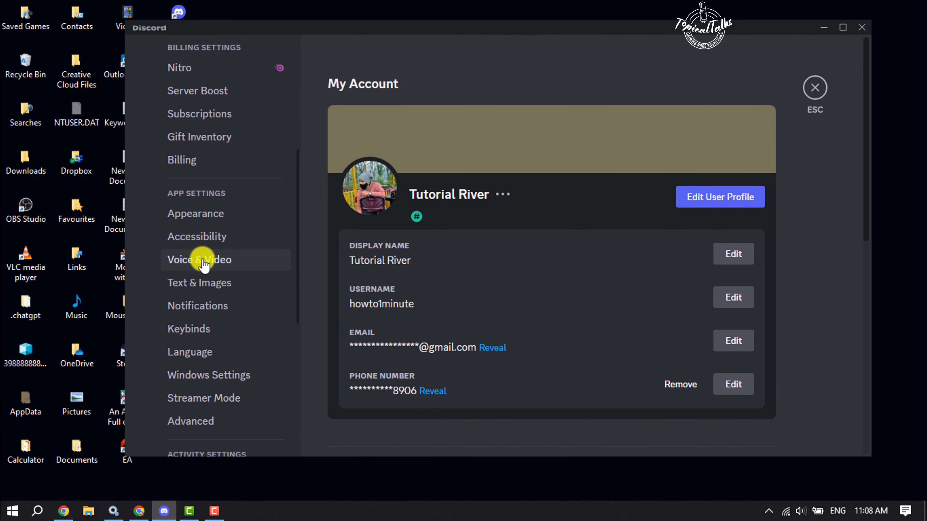
pyautogui.click(202, 260)
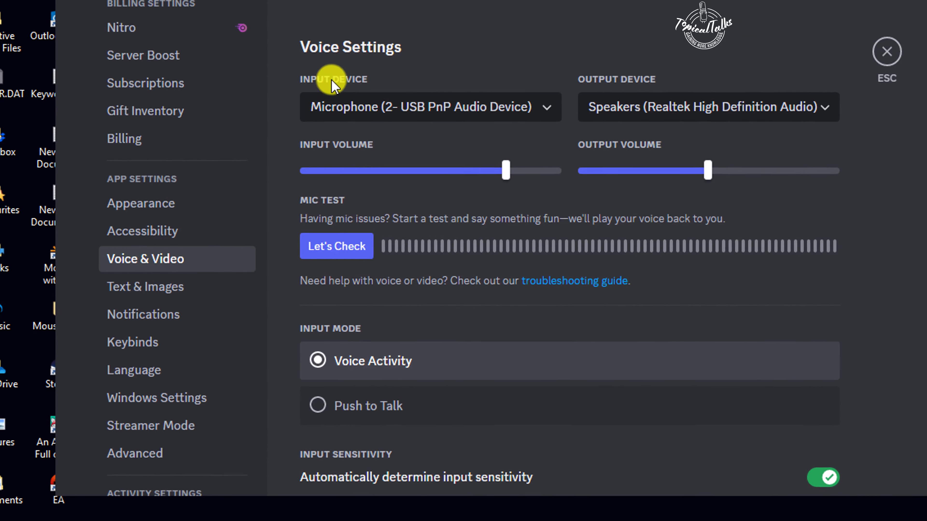
pyautogui.click(362, 100)
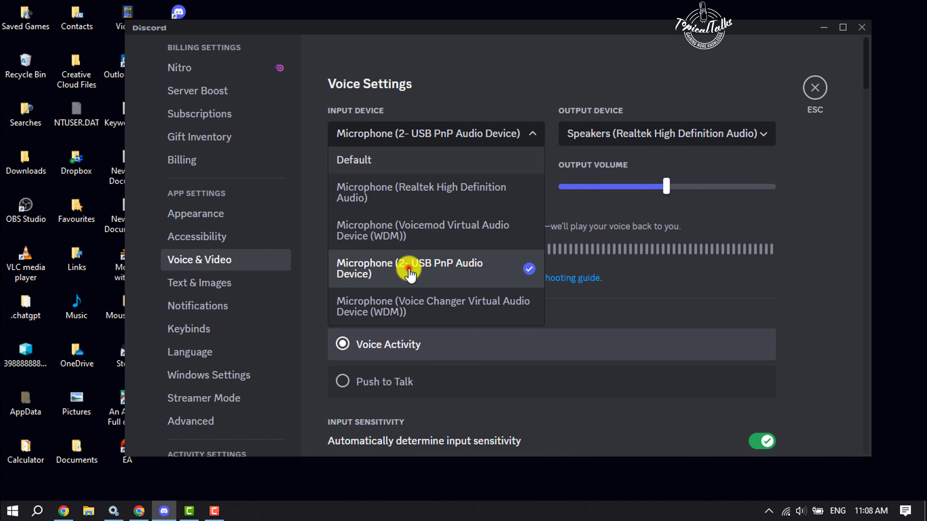
pyautogui.click(409, 273)
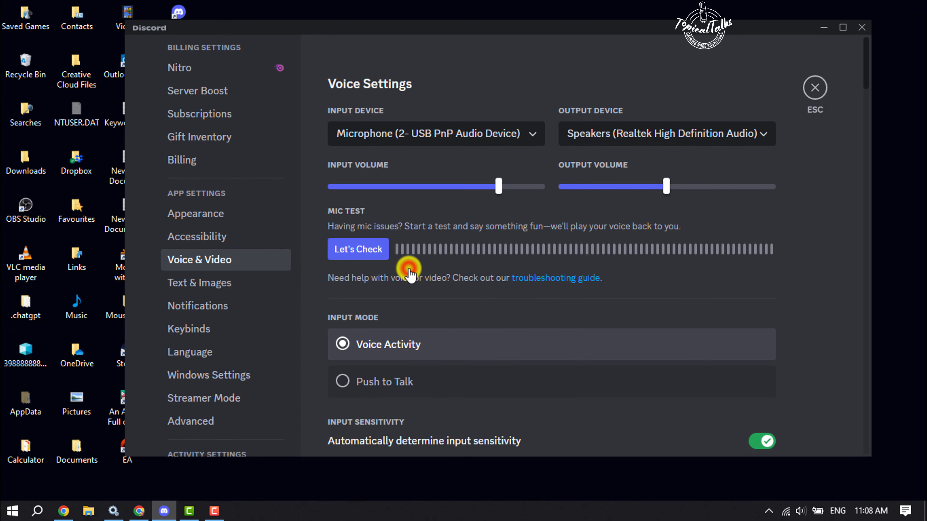
pyautogui.click(810, 95)
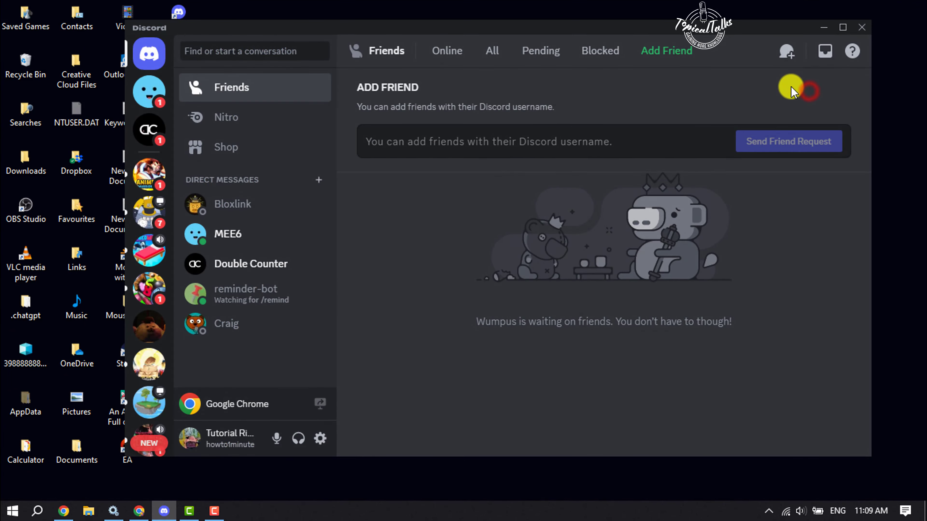
# - Open Clownfish's voice changer window and apply the Alien voice followed by the Male pitch voice
pyautogui.click(768, 513)
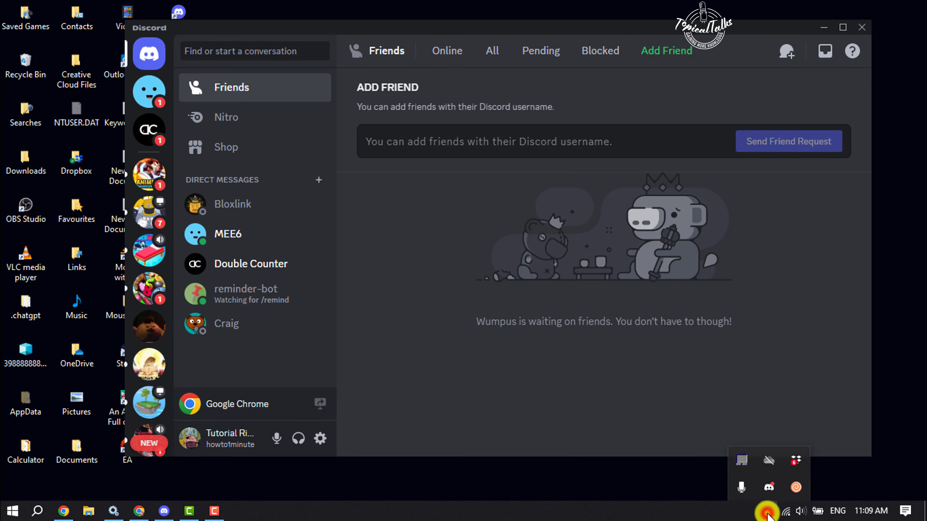
pyautogui.rightClick(799, 488)
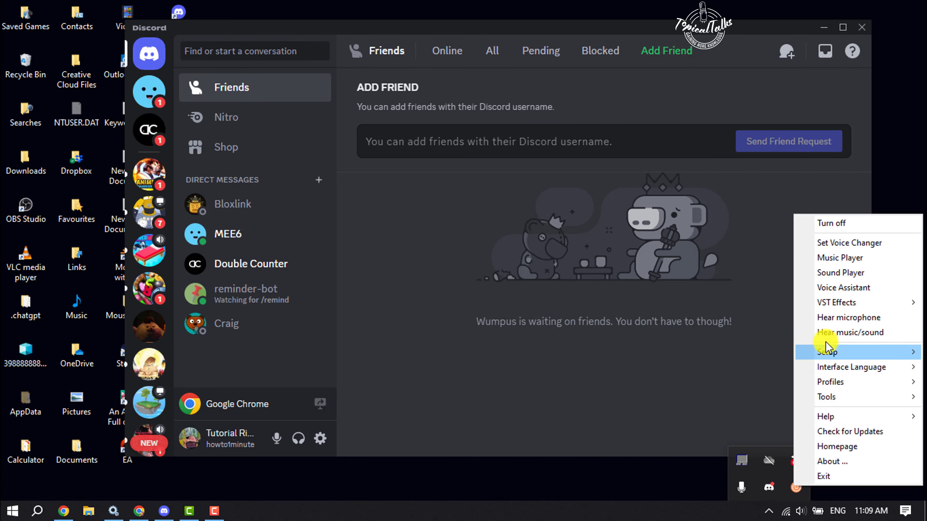
pyautogui.click(840, 243)
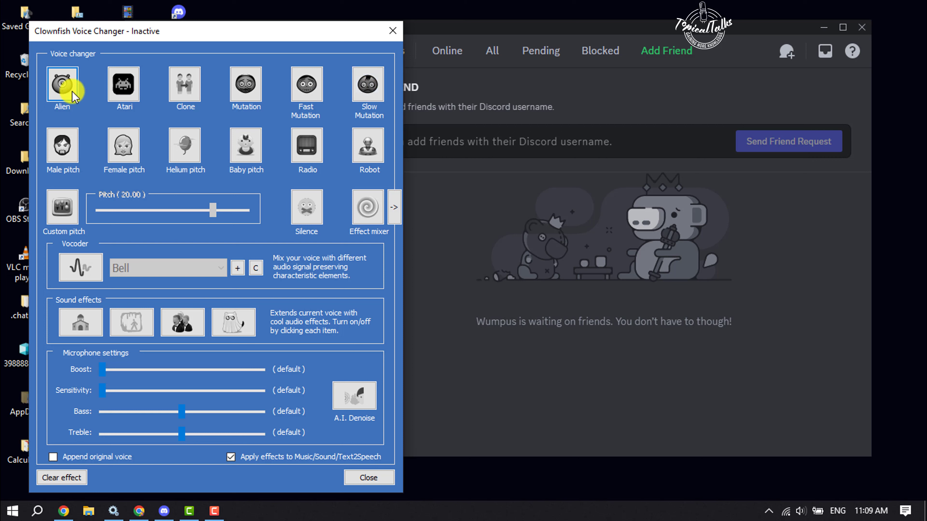
pyautogui.click(50, 87)
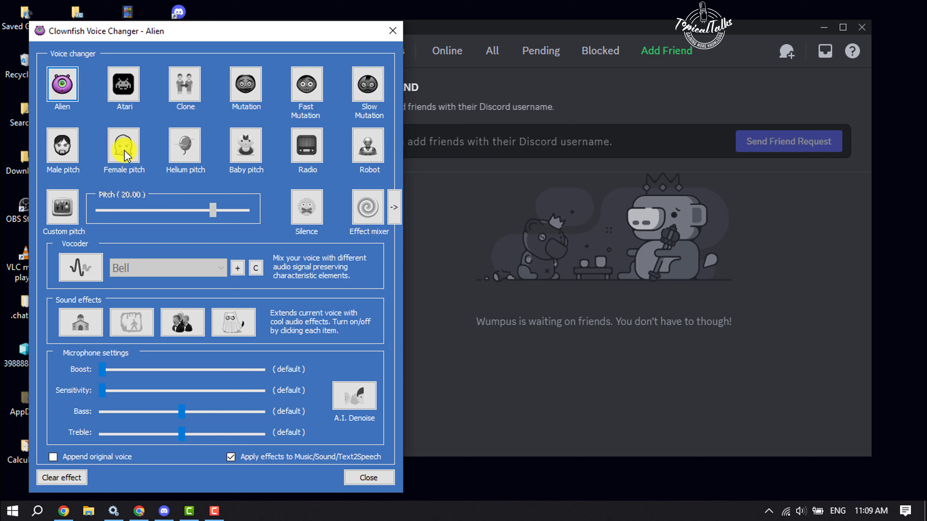
pyautogui.click(65, 155)
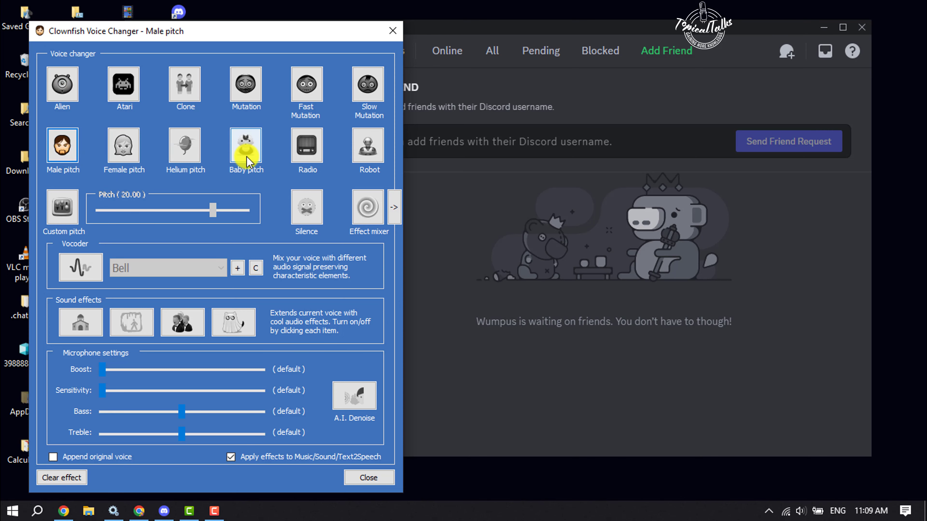
pyautogui.click(685, 347)
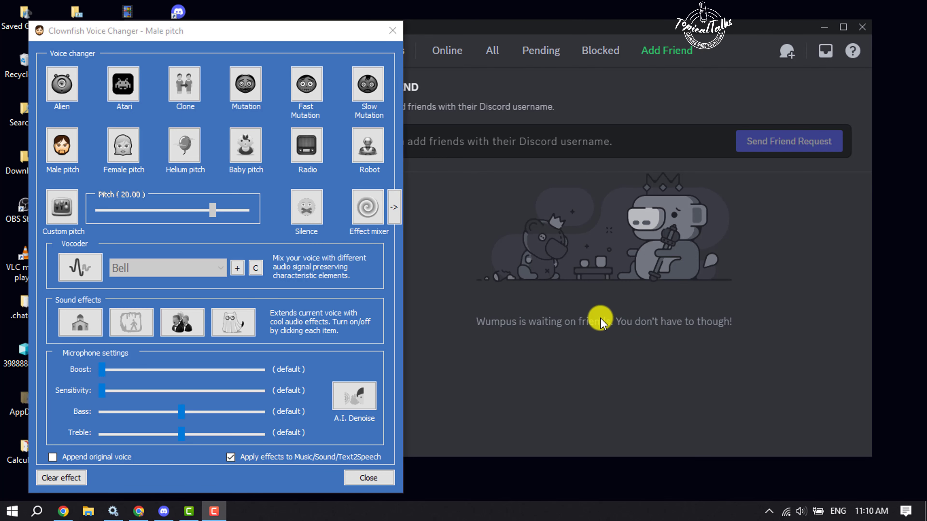
# - Try the Male pitch, Baby pitch, Radio and Robot voices one after another, and clear the active voice effect
pyautogui.click(64, 153)
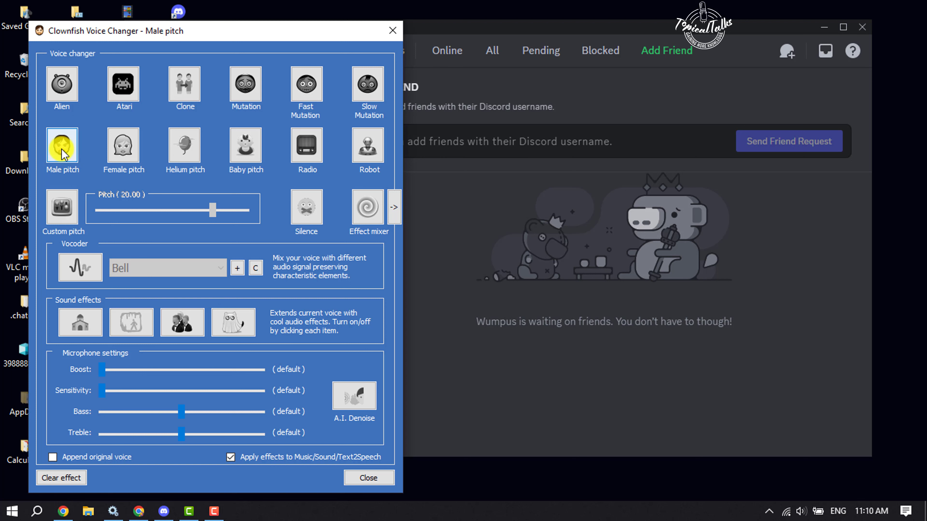
pyautogui.click(245, 161)
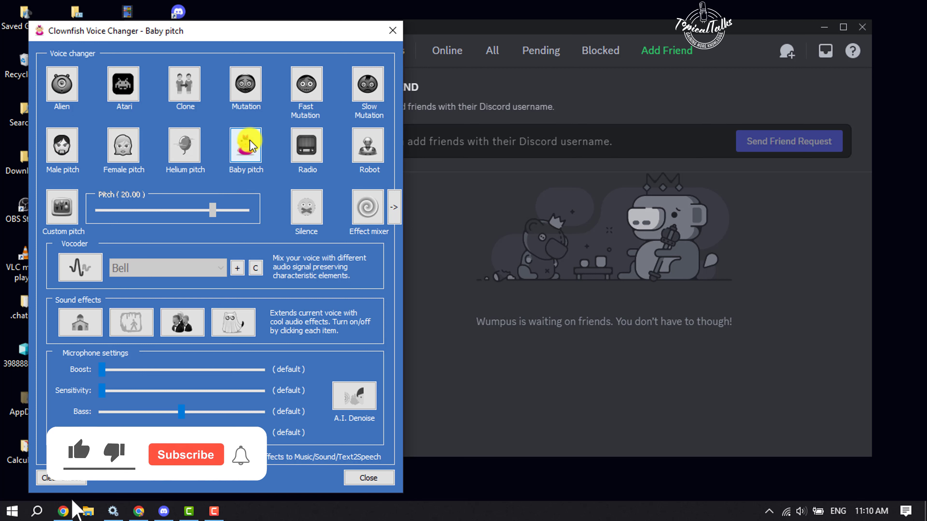
pyautogui.click(307, 154)
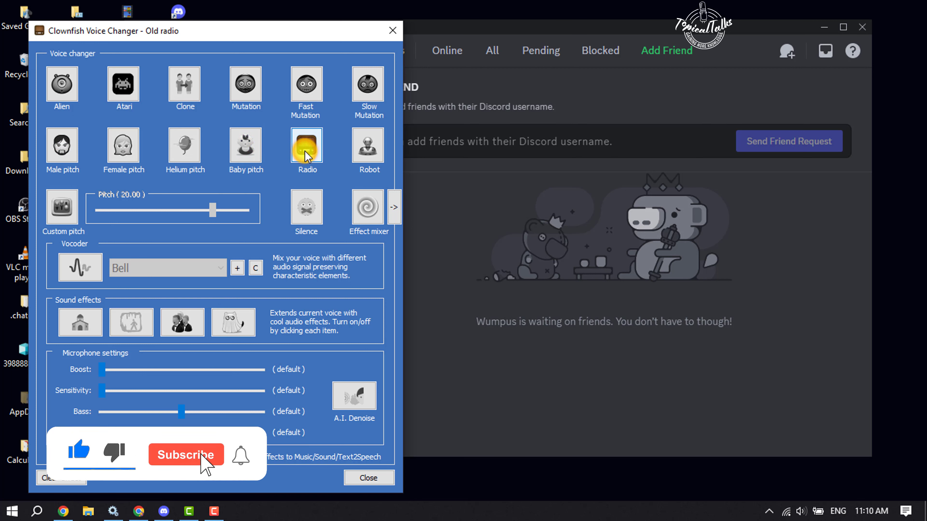
pyautogui.click(372, 148)
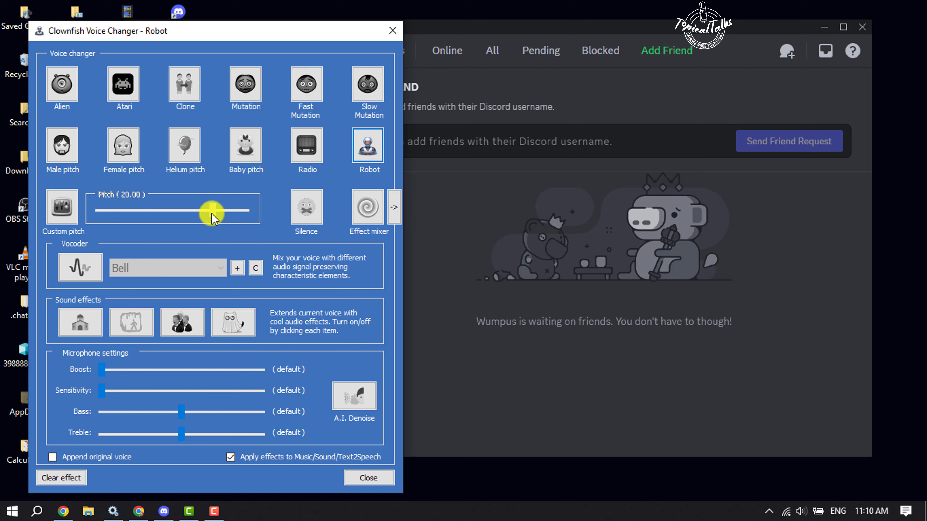
pyautogui.click(61, 477)
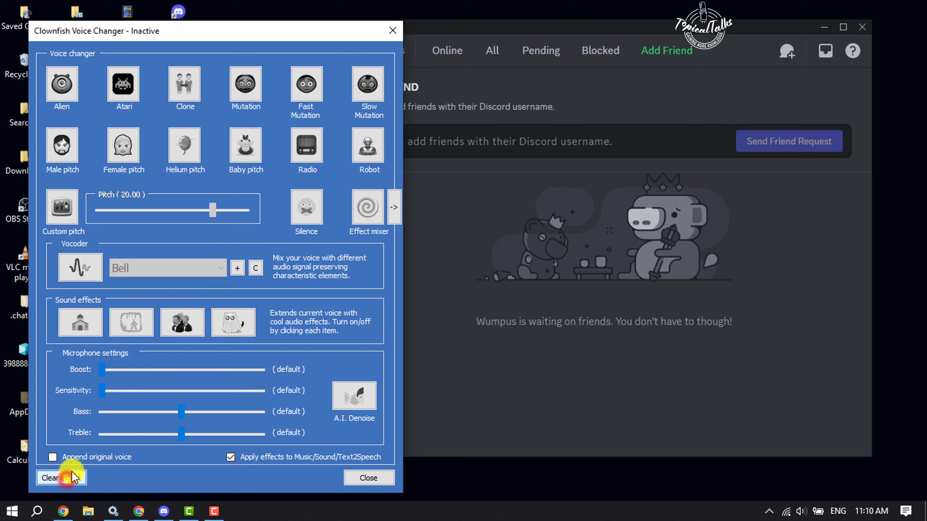